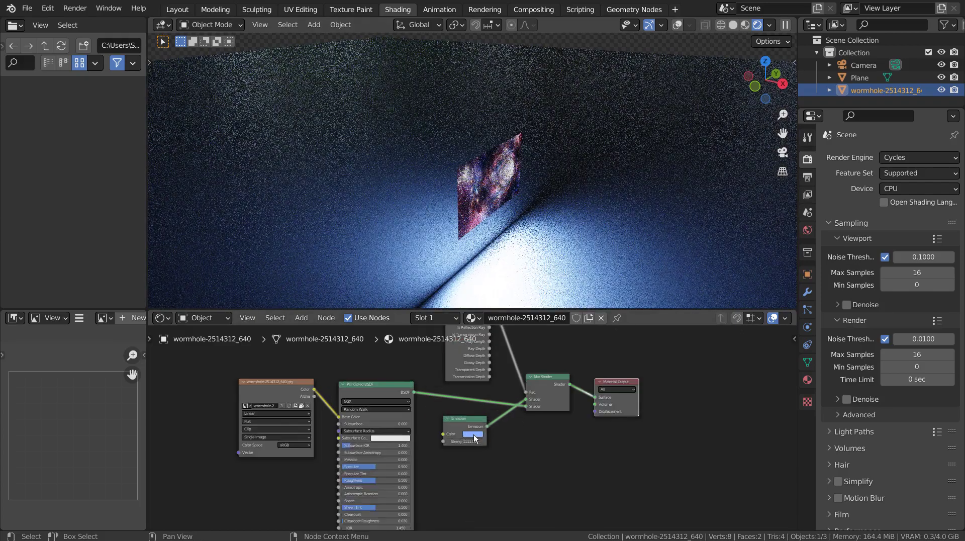
scroll(474, 438, up, 4)
Enter 11111 as the Emission node's Strength, then view the image plane side-on.
click(467, 456)
text(1)
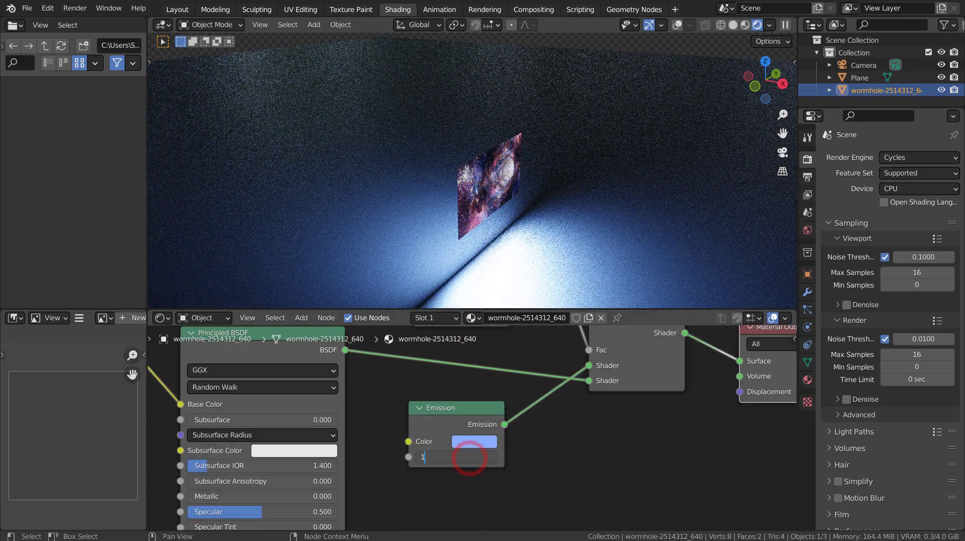
text(1111)
key(Return)
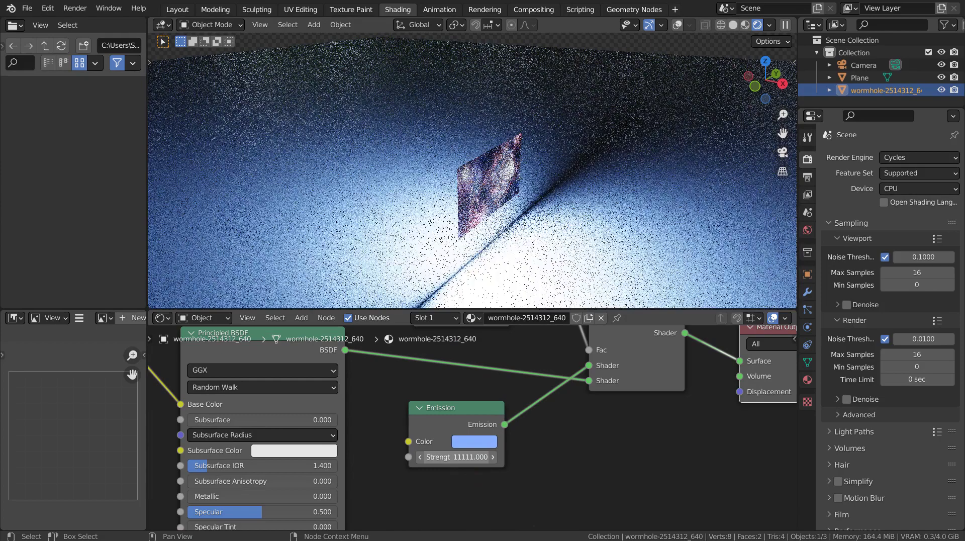
middle_drag(567, 259, 517, 249)
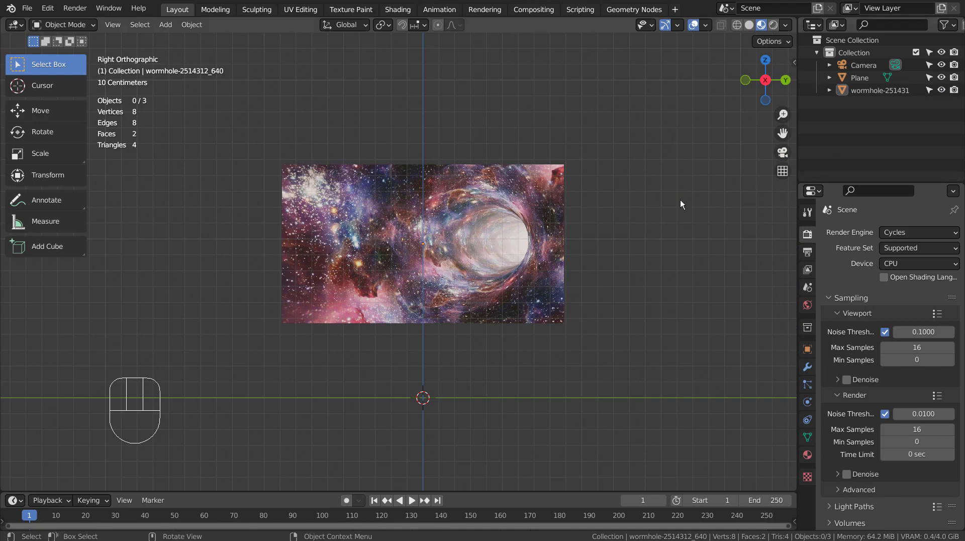
Orbit into a perspective view of the scene and select the wormhole image plane.
click(681, 203)
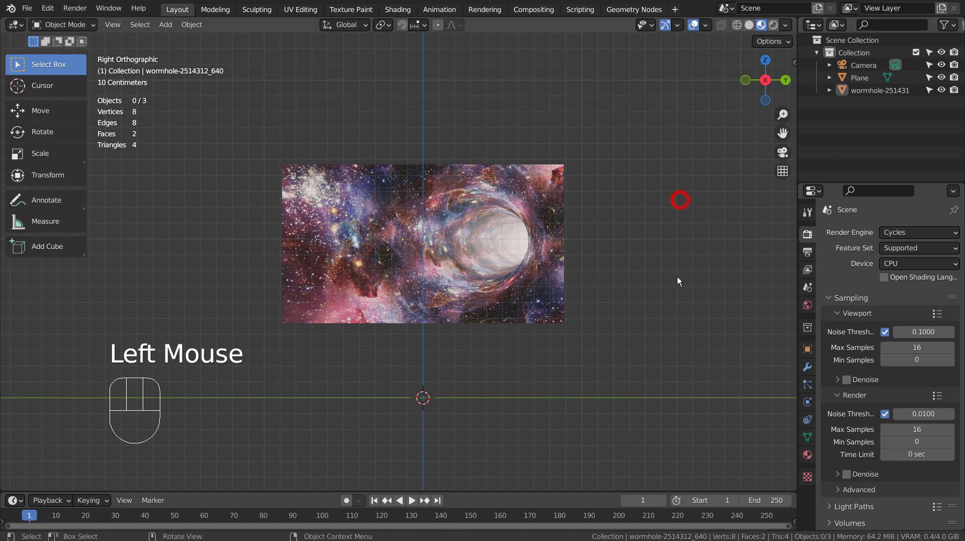
middle_drag(681, 204, 675, 285)
scroll(653, 289, down, 3)
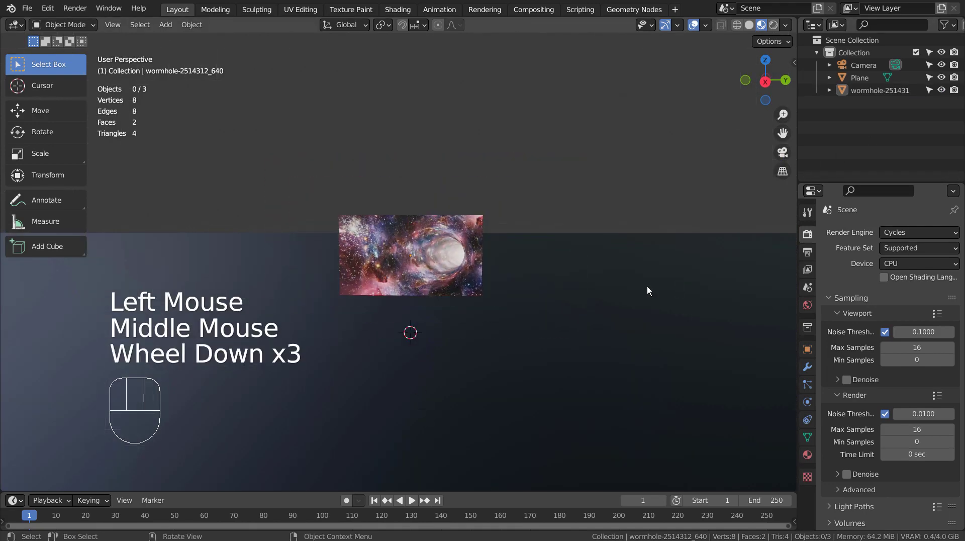
click(432, 274)
scroll(538, 337, up, 3)
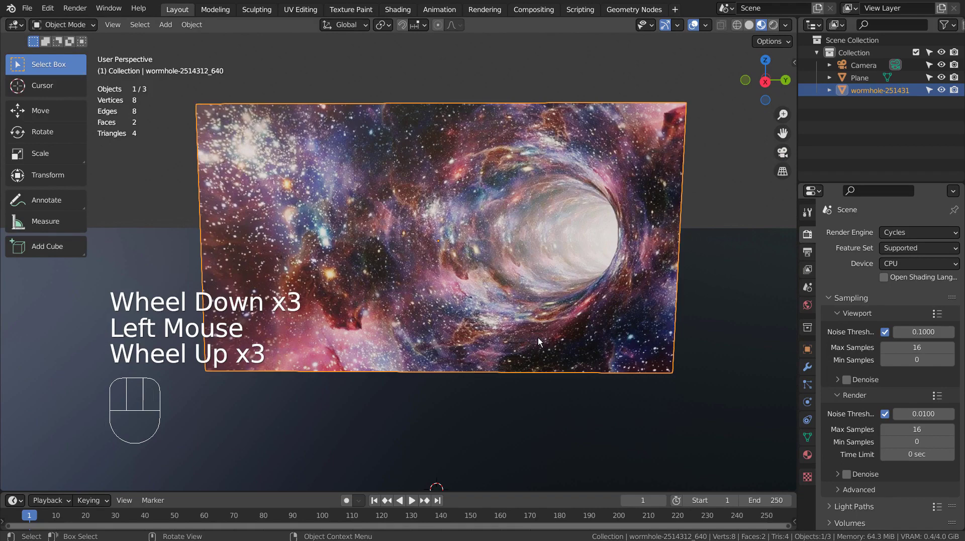
middle_drag(537, 336, 595, 368)
scroll(570, 346, down, 3)
click(582, 369)
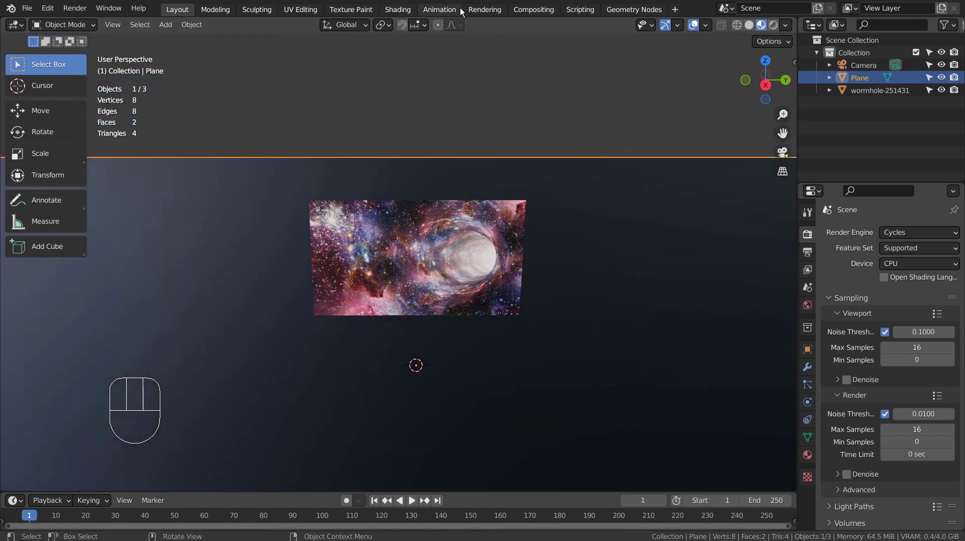
In the Shading workspace, select the wormhole plane and maximize the Shader Editor on its nodes.
click(401, 12)
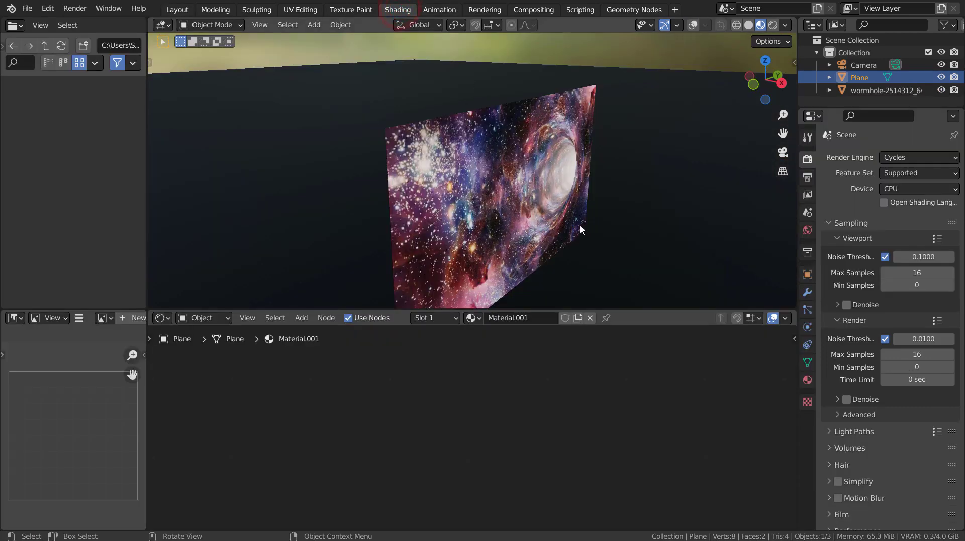
click(563, 226)
key(ctrl+space)
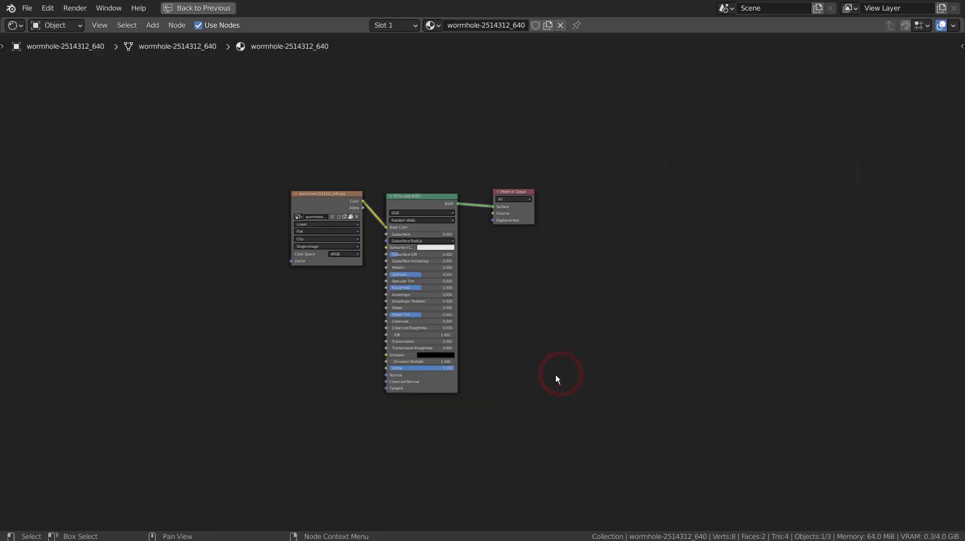
scroll(468, 213, up, 5)
middle_drag(500, 260, 637, 251)
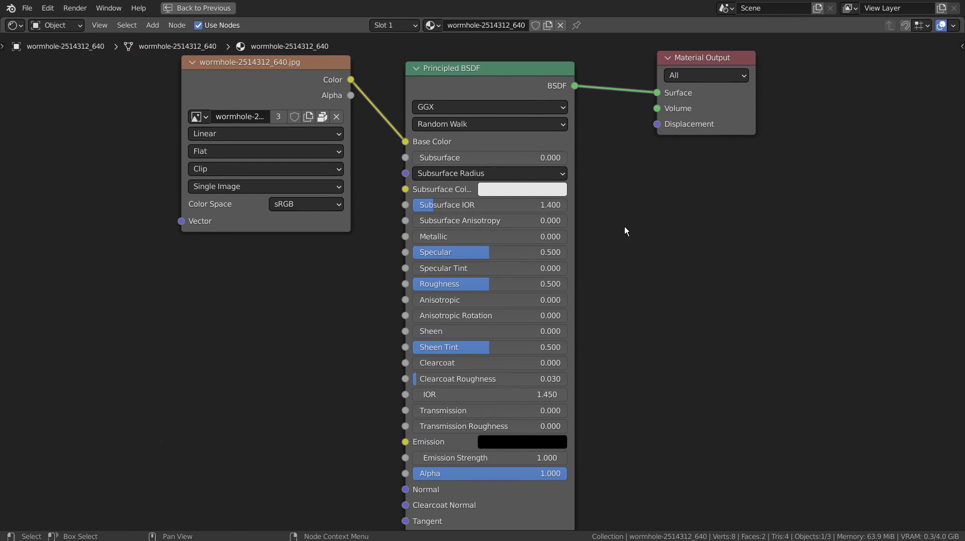
Restore the Shading layout and switch the viewport to Rendered, viewing the plane nearly edge-on.
key(ctrl+space)
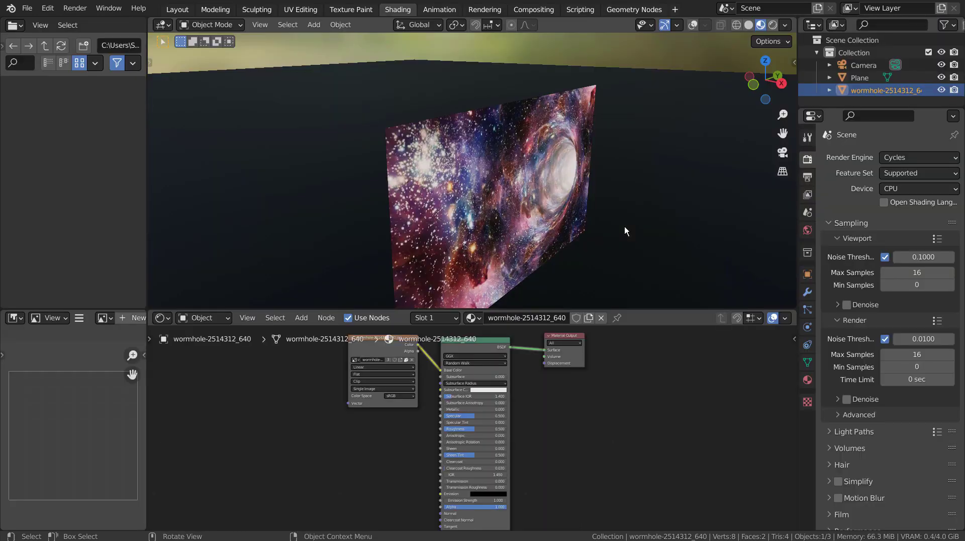
mouse_move(624, 227)
middle_down()
mouse_move(628, 256)
mouse_move(634, 214)
middle_up()
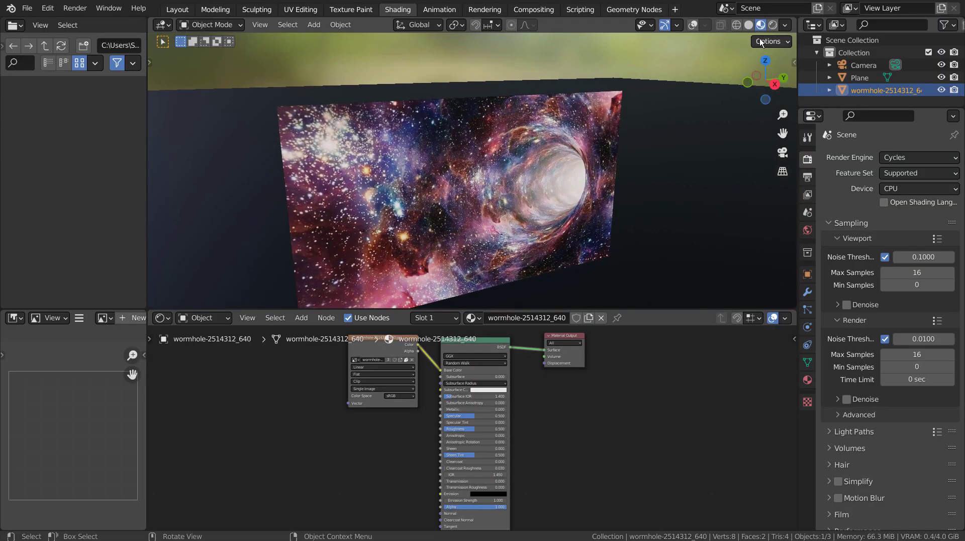
click(771, 25)
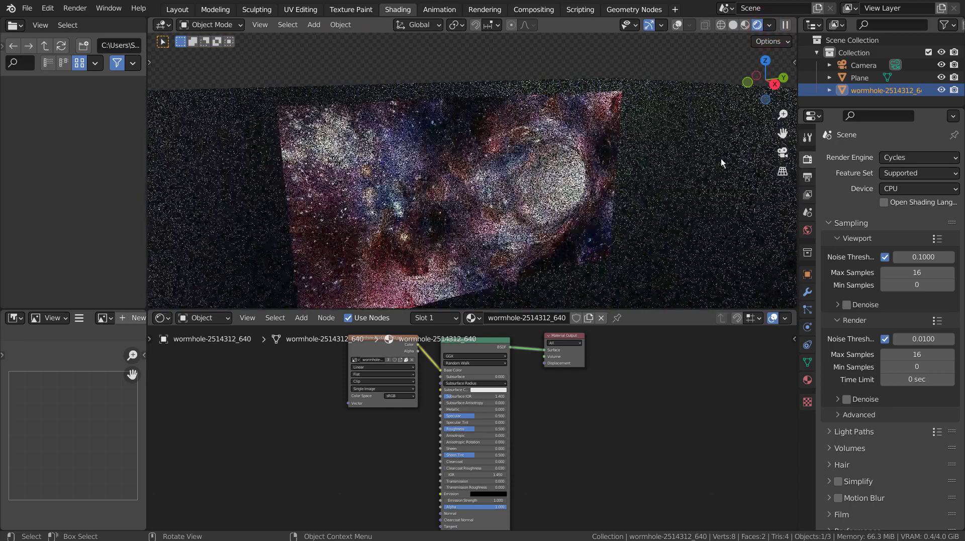
middle_drag(721, 158, 596, 188)
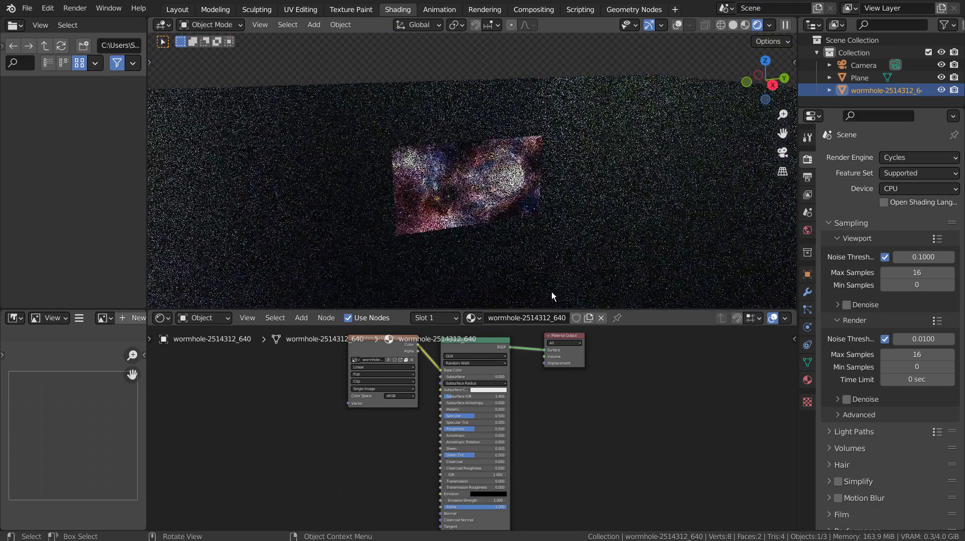
Pan and zoom the Shader Editor to inspect the Principled BSDF emission and IOR rows.
scroll(485, 493, up, 2)
middle_drag(485, 493, 490, 295)
scroll(467, 382, up, 4)
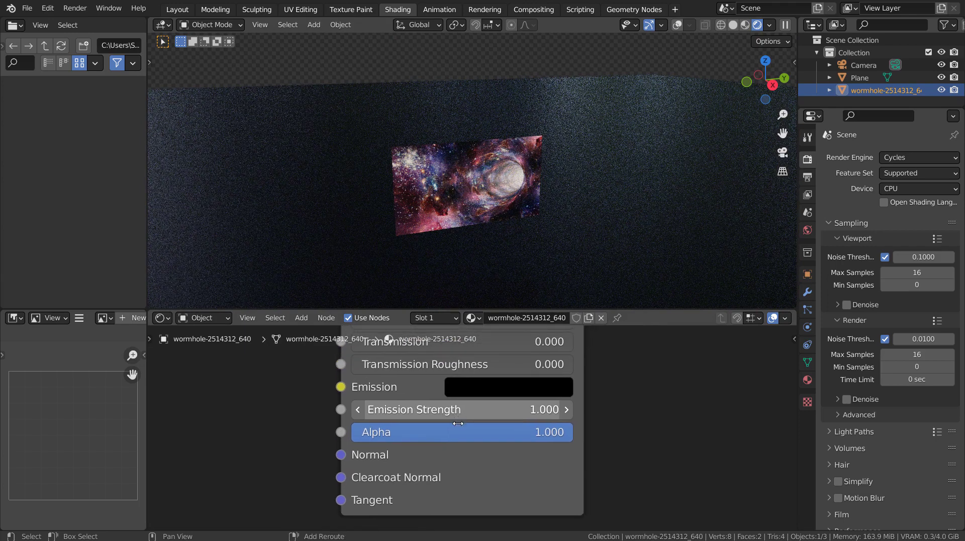
middle_drag(457, 423, 454, 435)
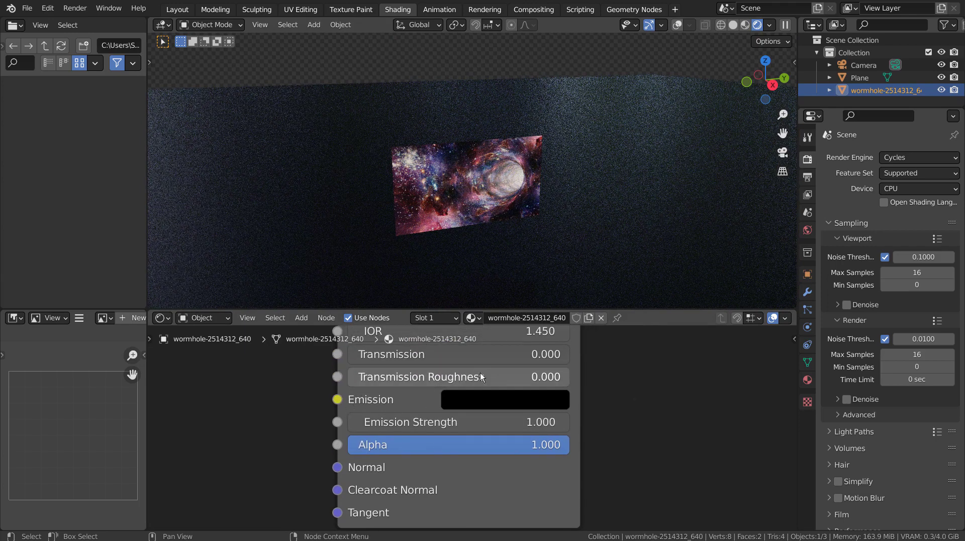
scroll(566, 376, down, 7)
middle_drag(580, 360, 546, 453)
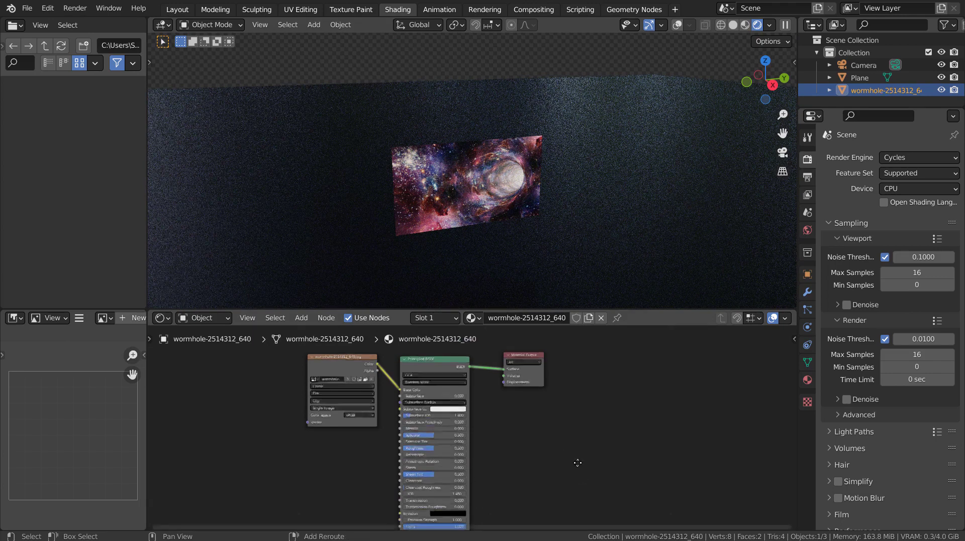
middle_drag(578, 504, 582, 359)
middle_drag(584, 426, 602, 467)
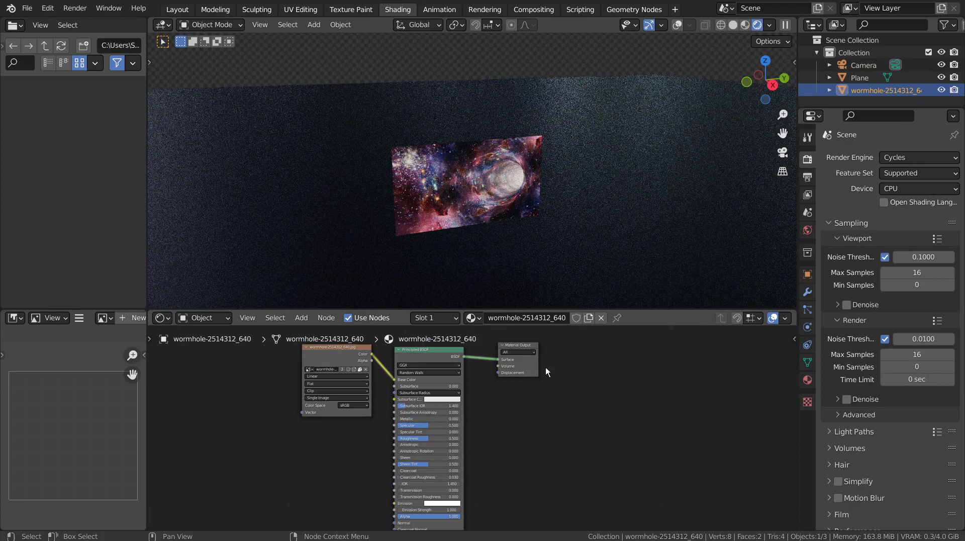
Set the Principled BSDF Emission Strength to 0 with the plane viewed front-on.
click(520, 345)
scroll(517, 228, up, 6)
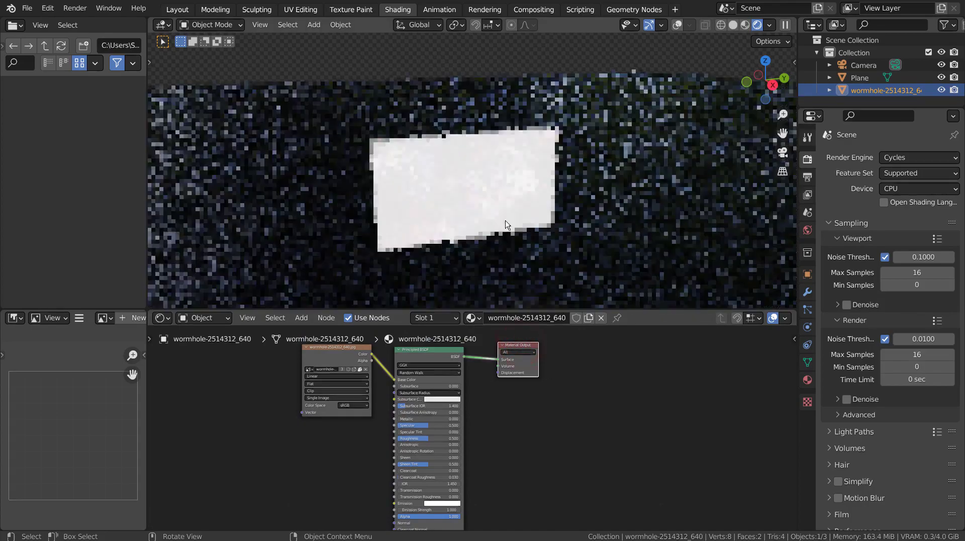
scroll(603, 240, up, 5)
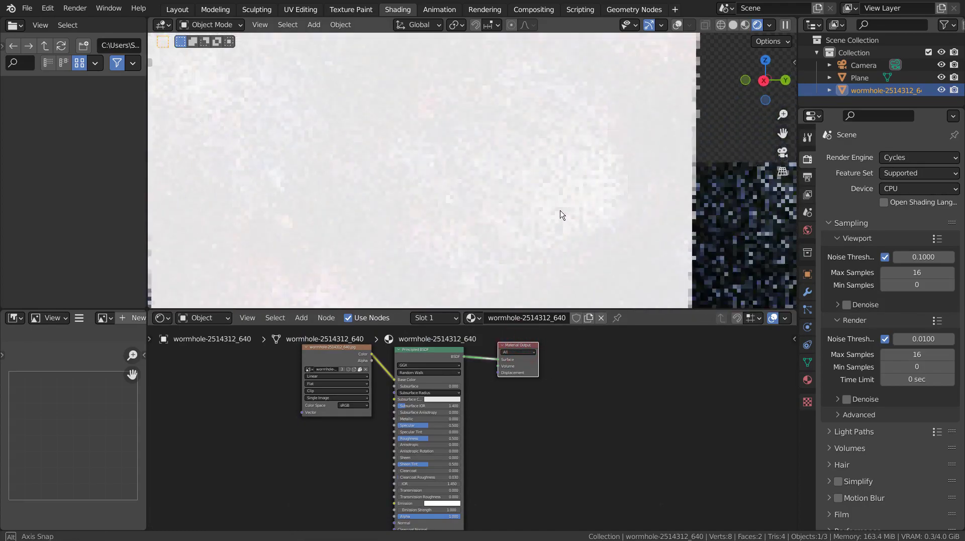
middle_drag(560, 213, 623, 218)
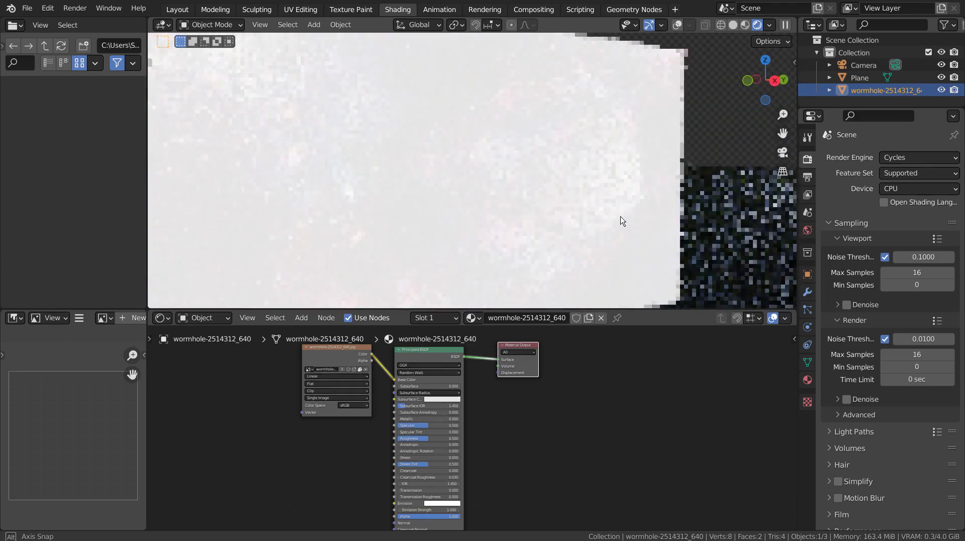
click(433, 505)
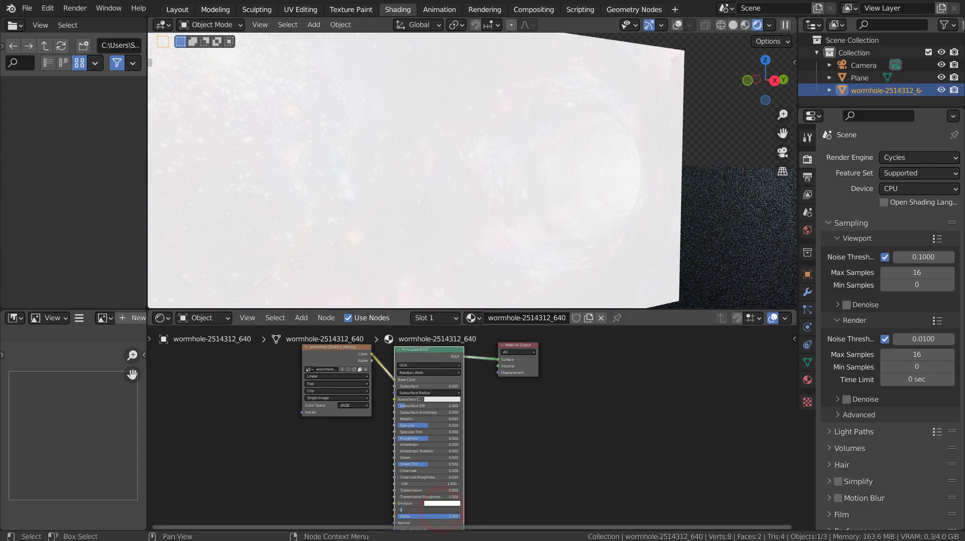
text(0)
key(Return)
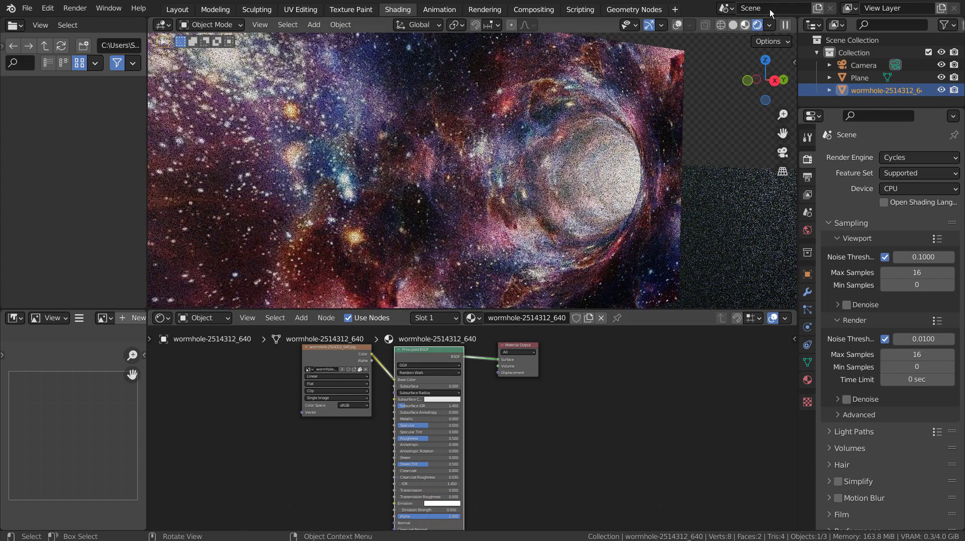
In Material Preview, raise the Principled BSDF Emission Strength to 11.910 and frame the node tree.
click(744, 25)
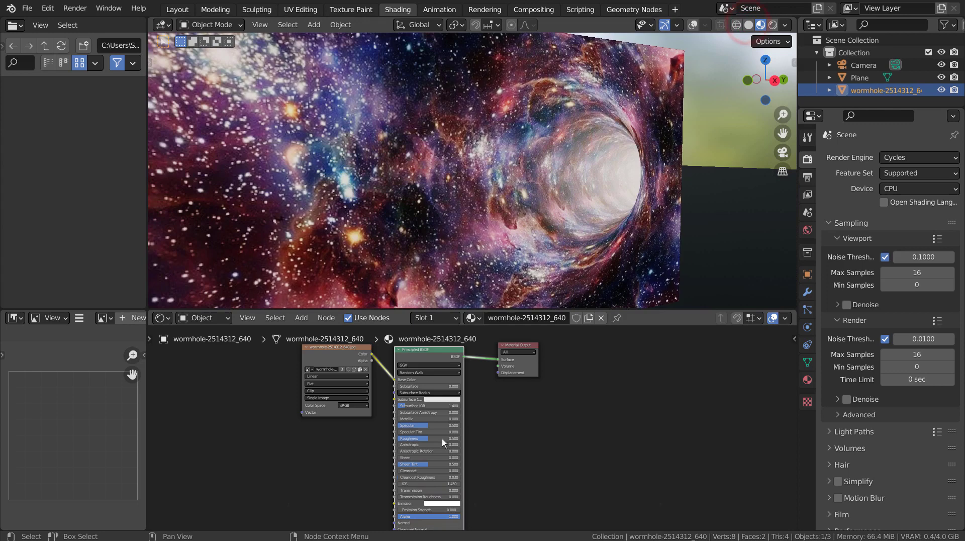
mouse_move(415, 509)
mouse_down()
mouse_move(464, 509)
mouse_move(431, 509)
mouse_up()
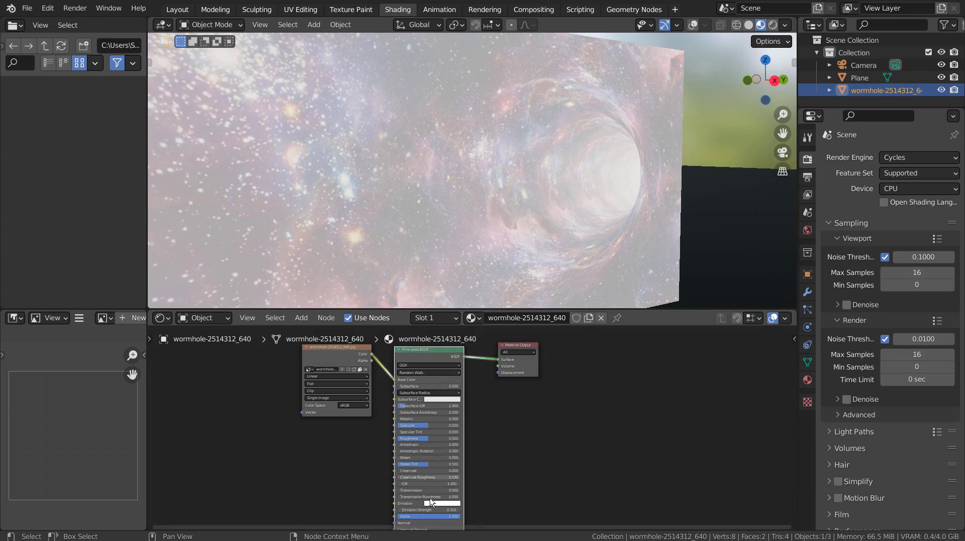
ctrl+middle_drag(430, 520, 582, 372)
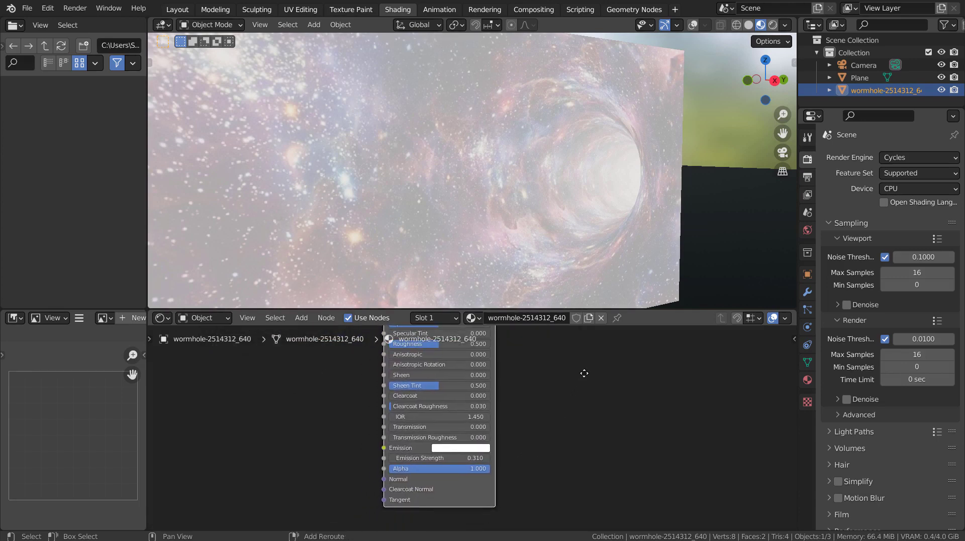
scroll(582, 372, up, 2)
drag(461, 471, 460, 470)
key(Home)
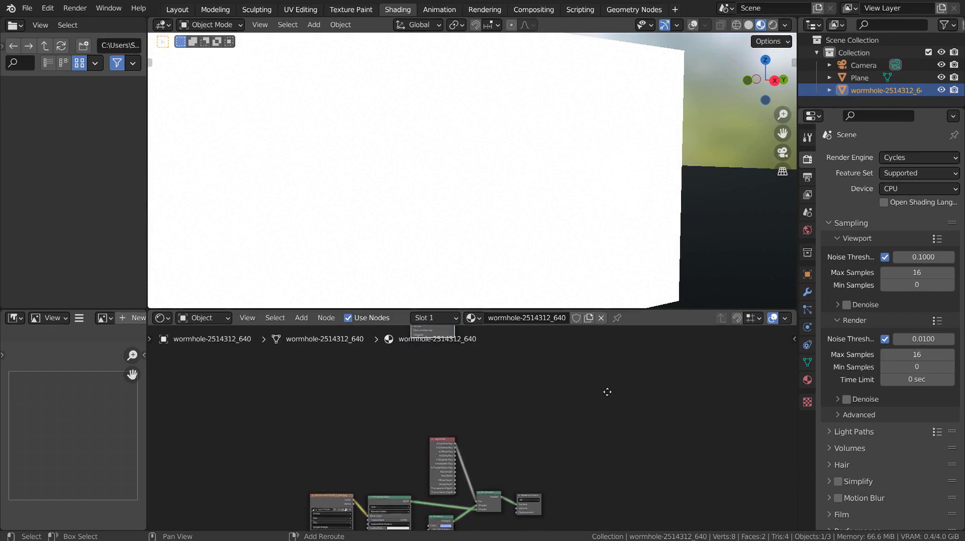
Wire Light Path Is Camera Ray, Principled BSDF and a 1111-strength Emission into a Mix Shader.
middle_drag(622, 447, 623, 406)
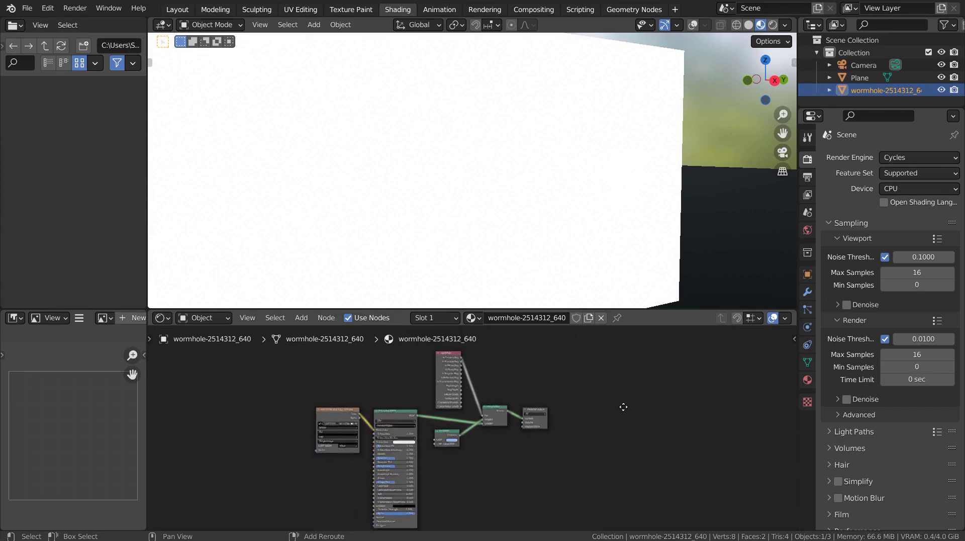
click(532, 409)
key(ctrl+space)
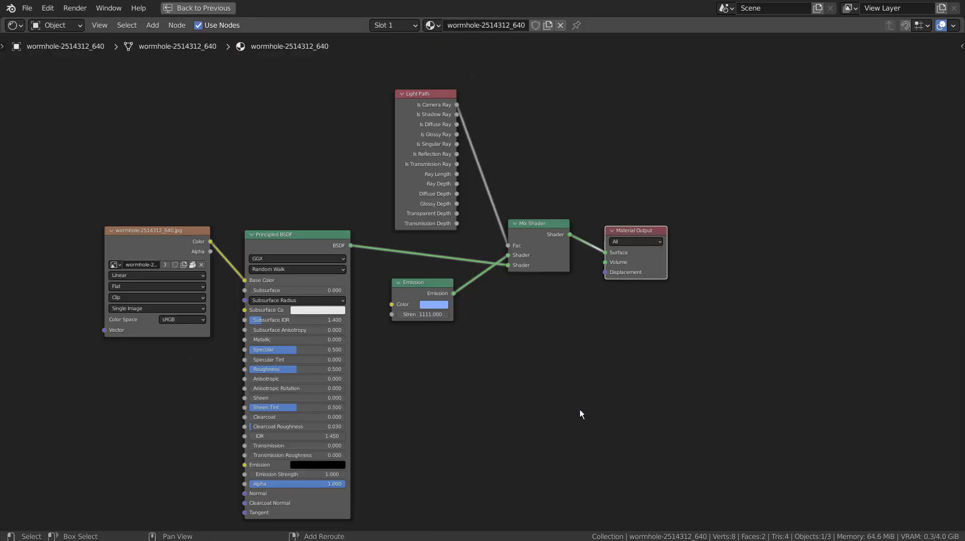
middle_drag(579, 409, 627, 399)
scroll(620, 387, up, 1)
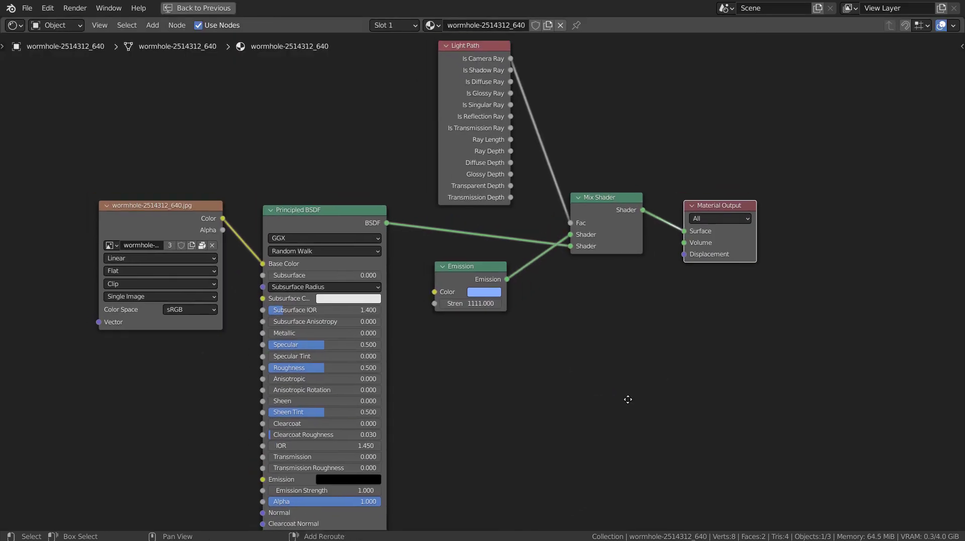
scroll(628, 404, down, 1)
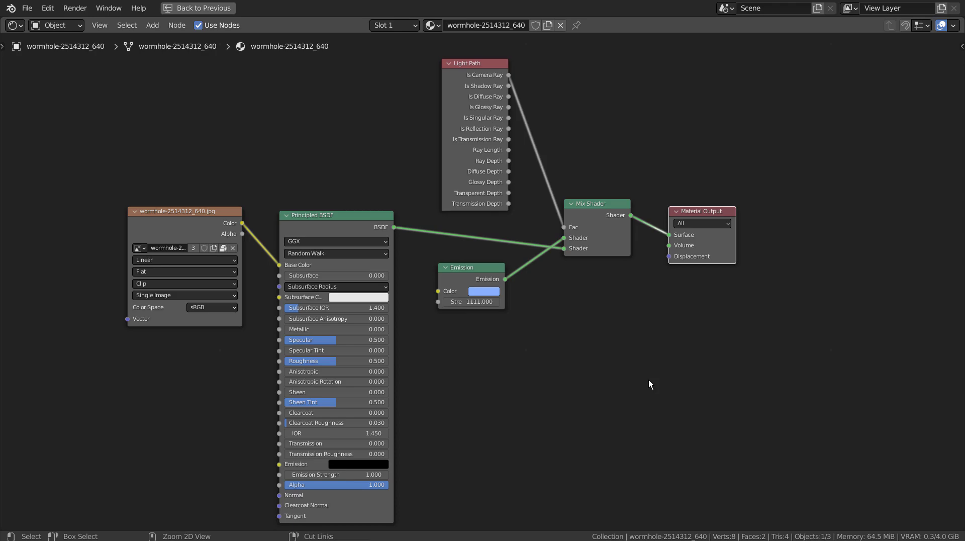
key(ctrl+space)
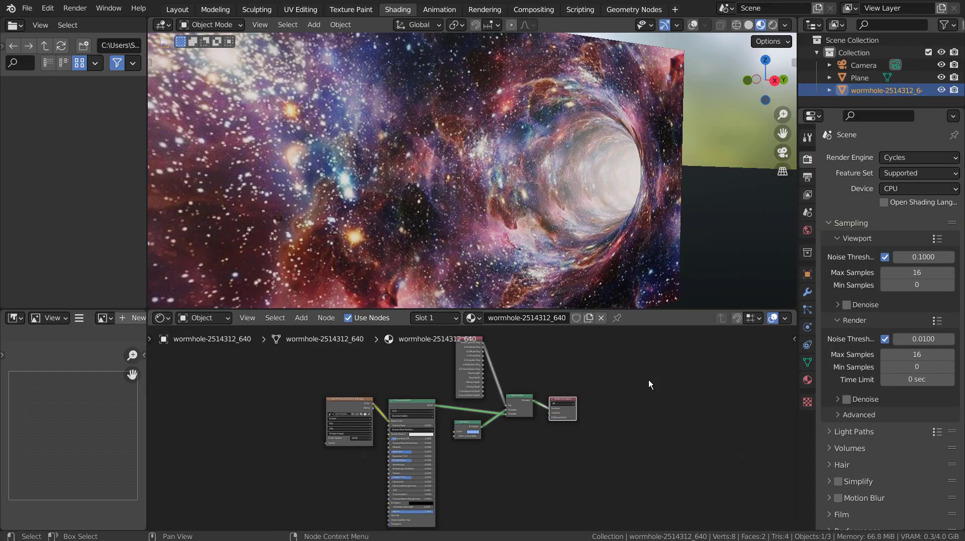
Switch the viewport to Rendered shading and zoom out to see the plane above the floor.
click(774, 25)
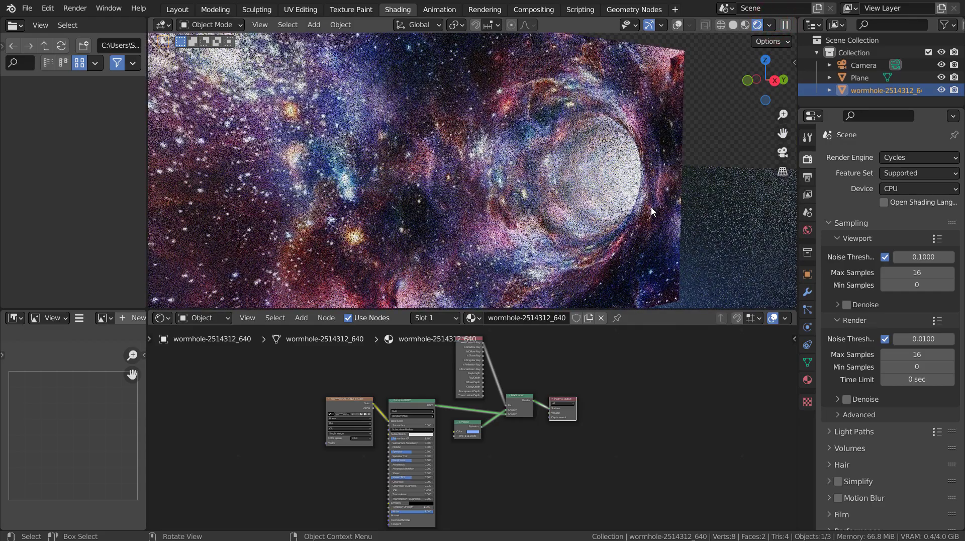
scroll(650, 207, up, 3)
scroll(650, 207, up, 4)
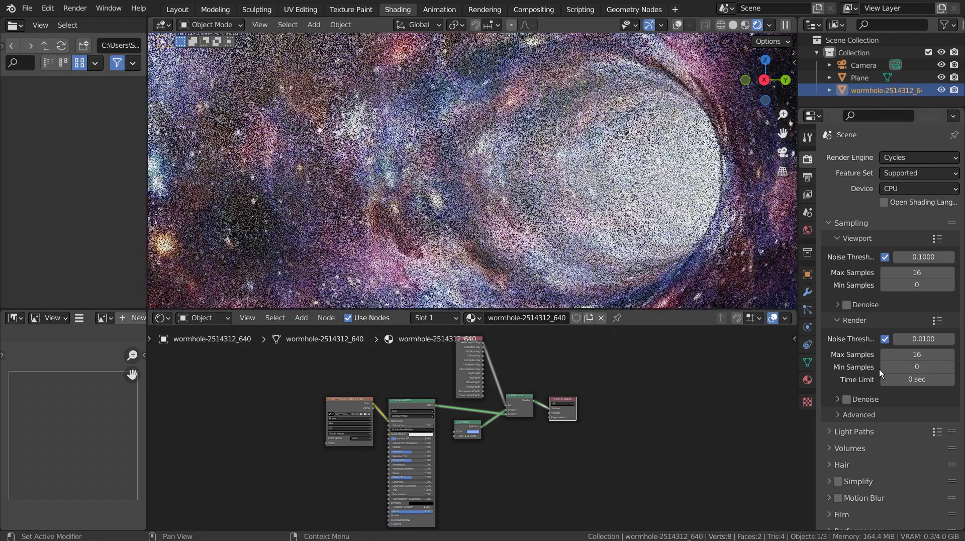
ctrl+scroll(638, 277, right, 3)
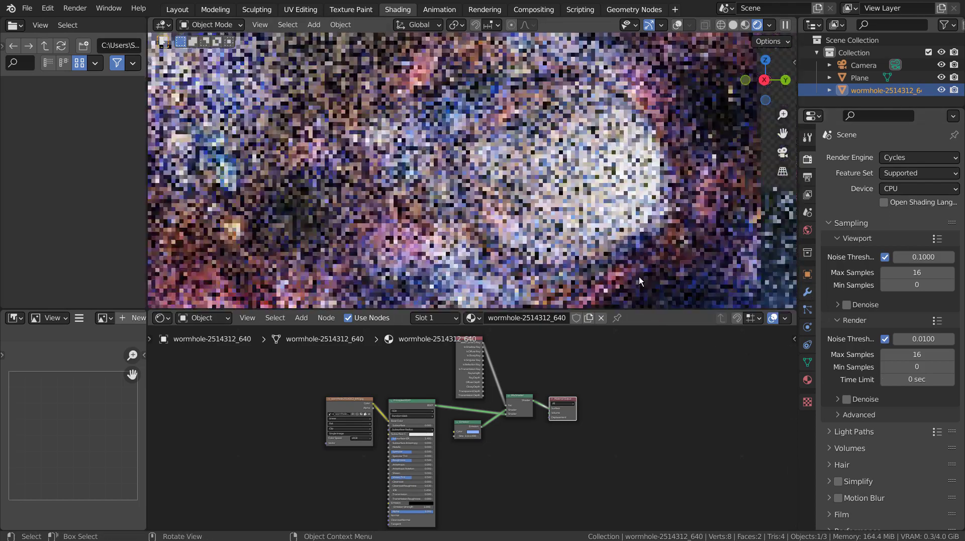
scroll(639, 280, down, 3)
middle_drag(639, 280, 653, 264)
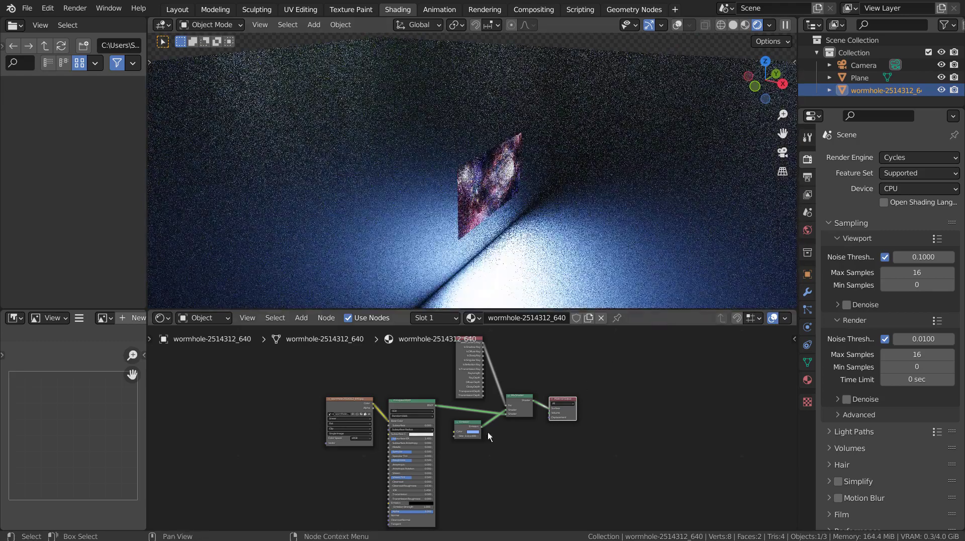
Set the Emission Strength to 11111 and view the image plane front-on.
scroll(475, 436, up, 2)
scroll(473, 436, up, 4)
click(469, 457)
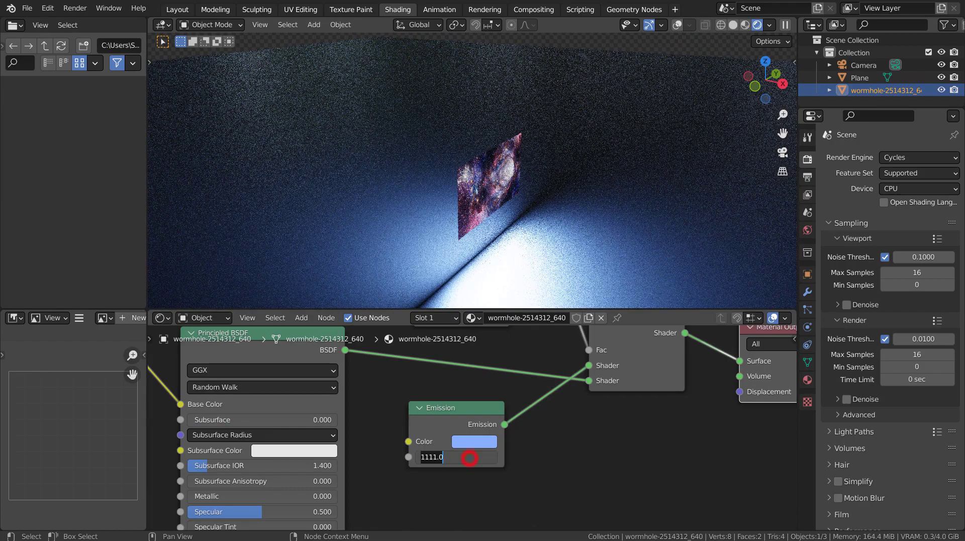
text(11111)
key(Return)
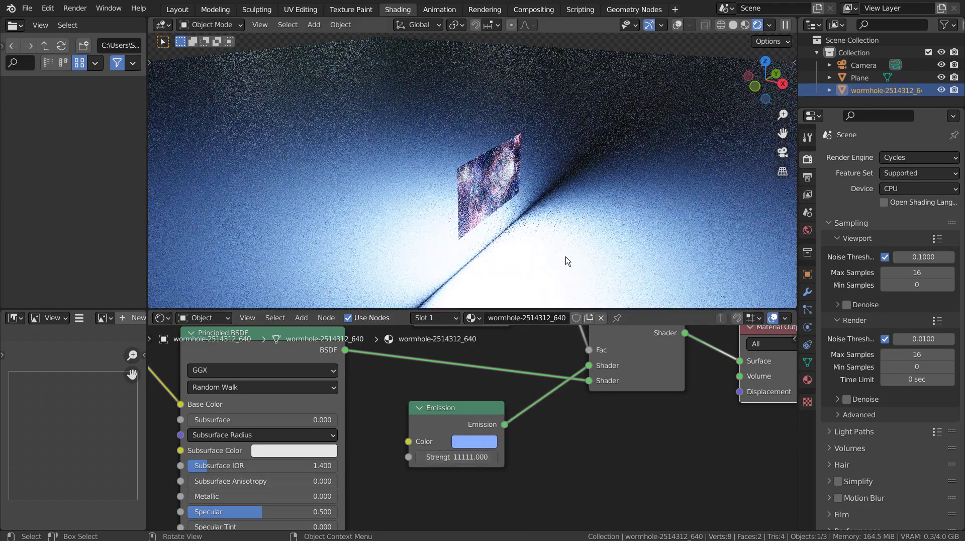
middle_drag(567, 260, 521, 230)
Try Emission Strengths of 111 and 11, then settle back on 11111.
scroll(521, 241, up, 4)
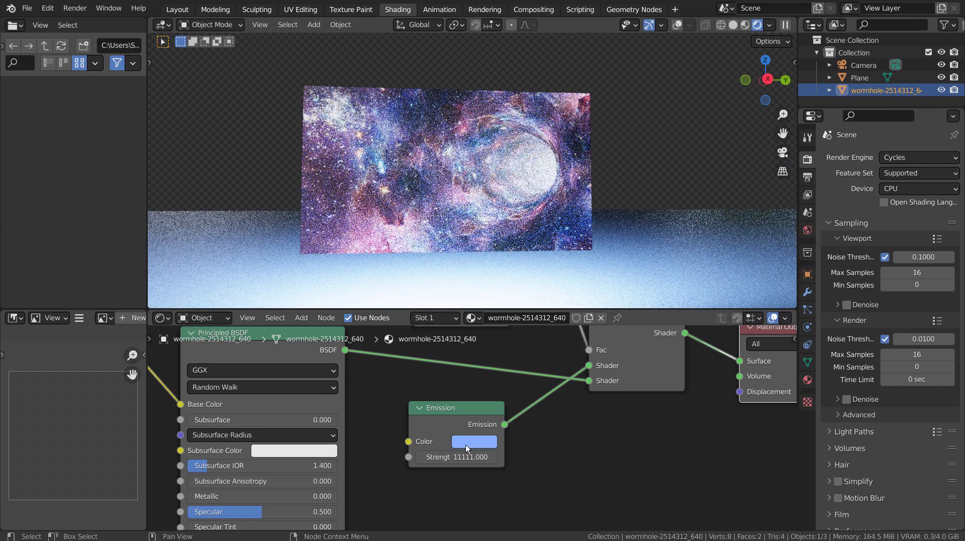
click(455, 462)
text(111)
key(Return)
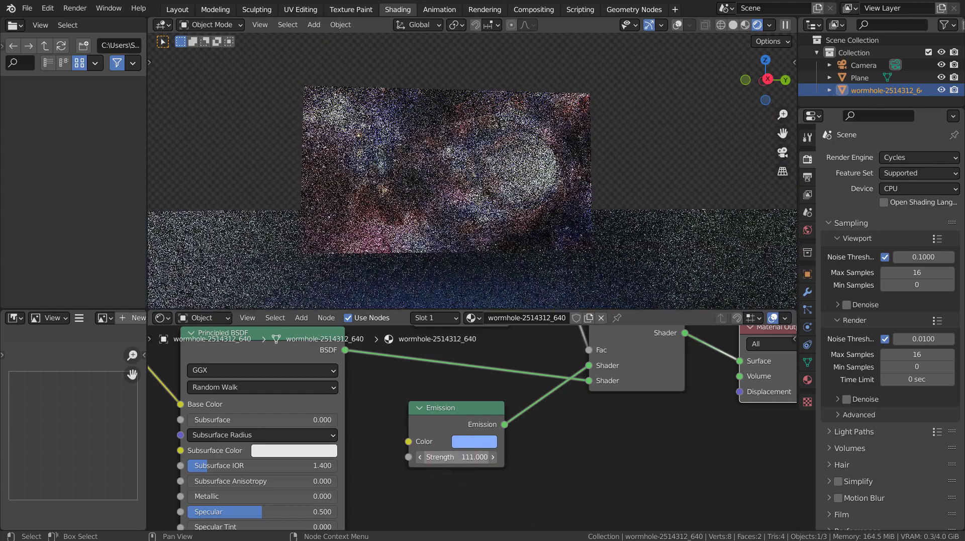
click(452, 457)
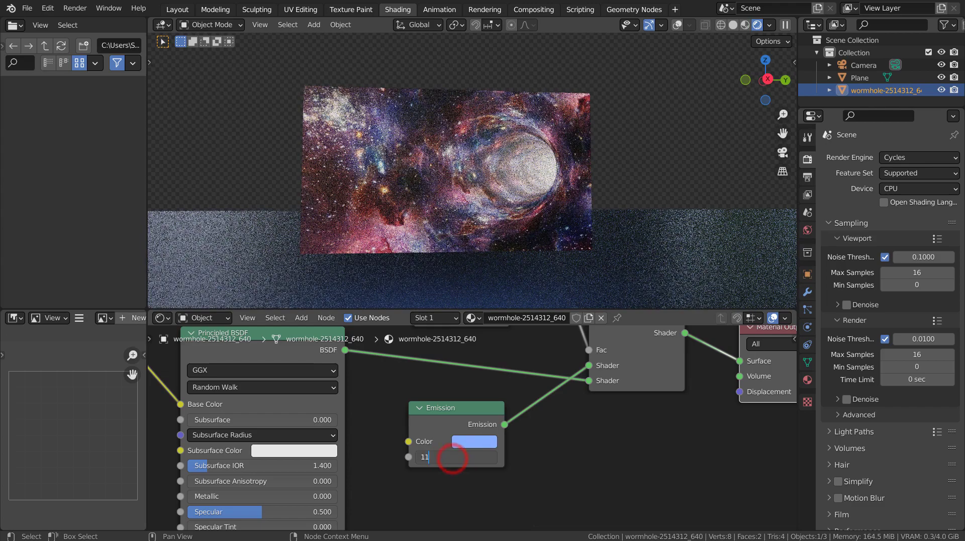
key(Return)
click(452, 458)
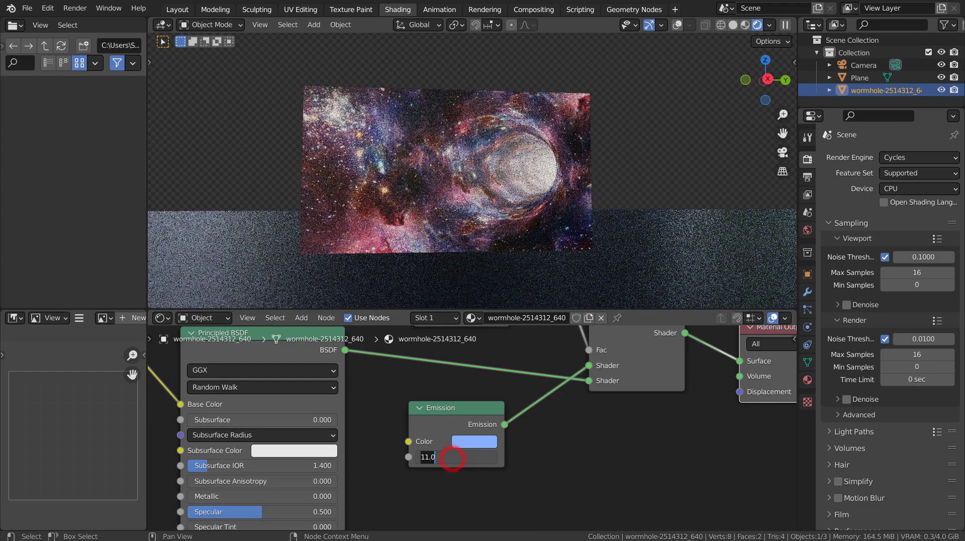
text(11111)
key(Return)
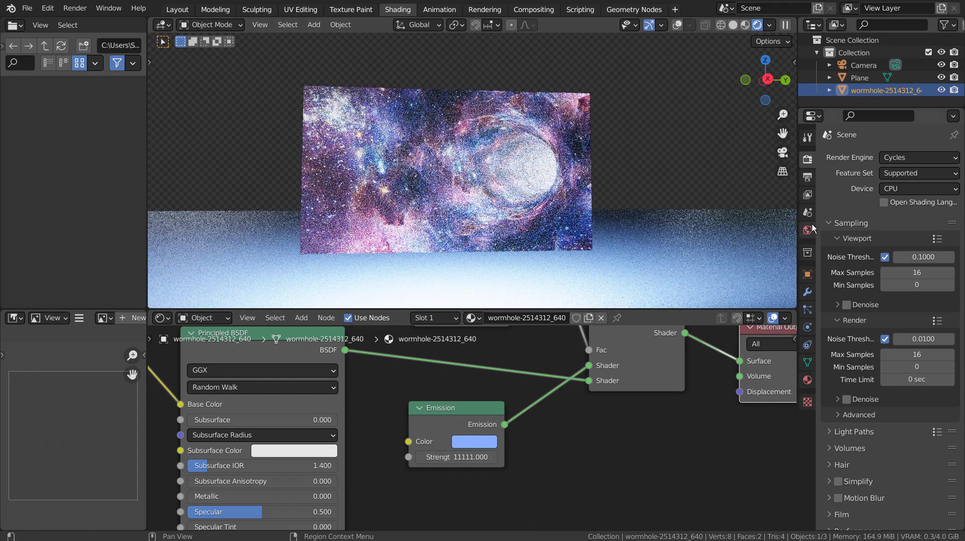
In World properties, set the forest.exr background strength to 0 to compare, then restore it to 1.
click(808, 229)
click(910, 345)
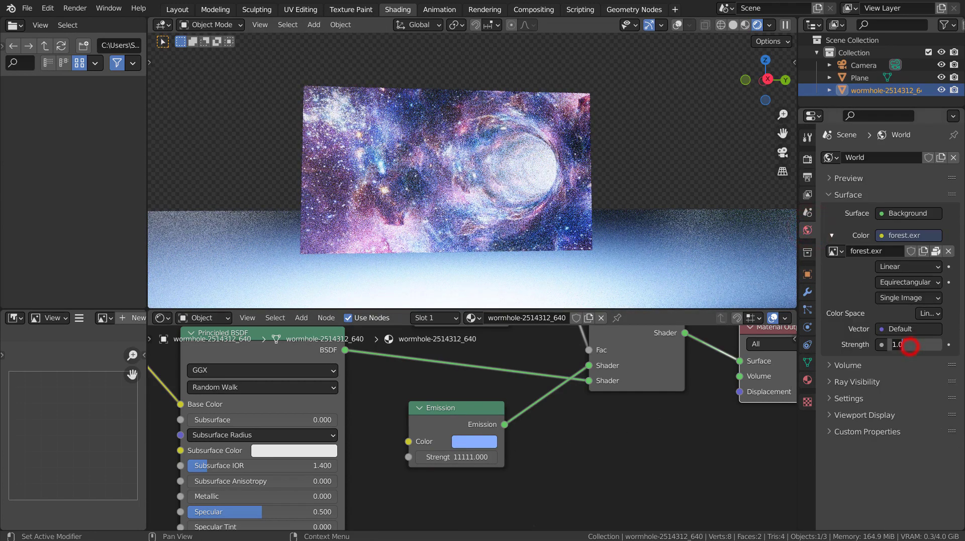
text(0)
key(Return)
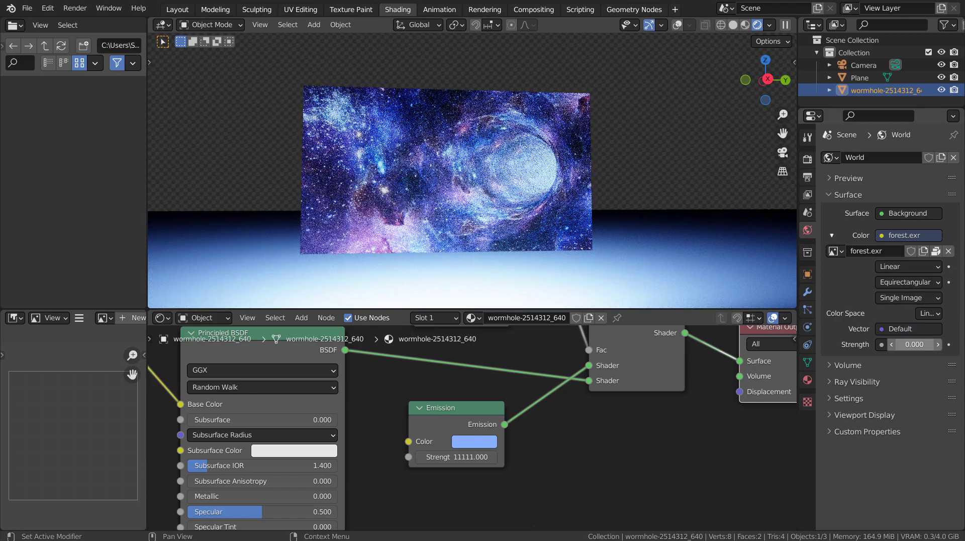
scroll(685, 164, up, 3)
middle_drag(683, 177, 695, 173)
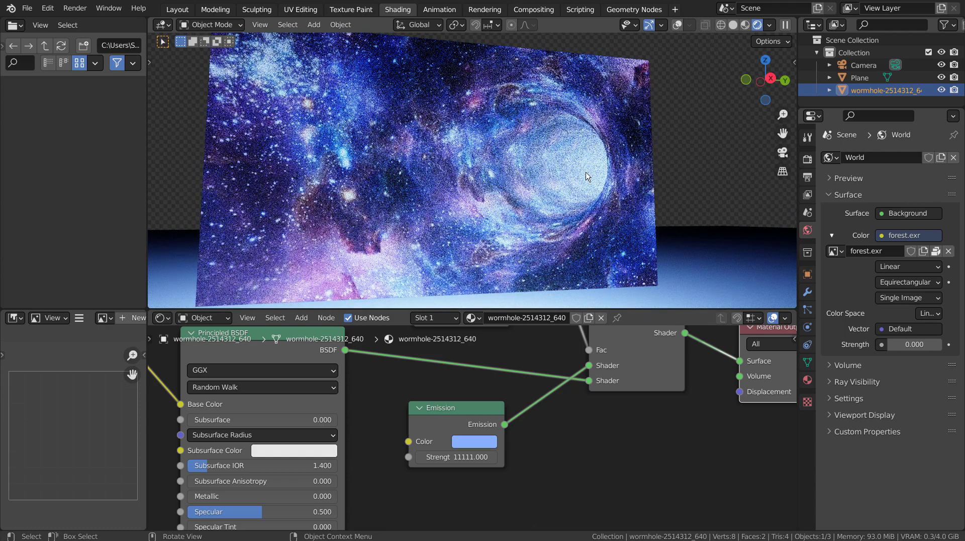
click(911, 344)
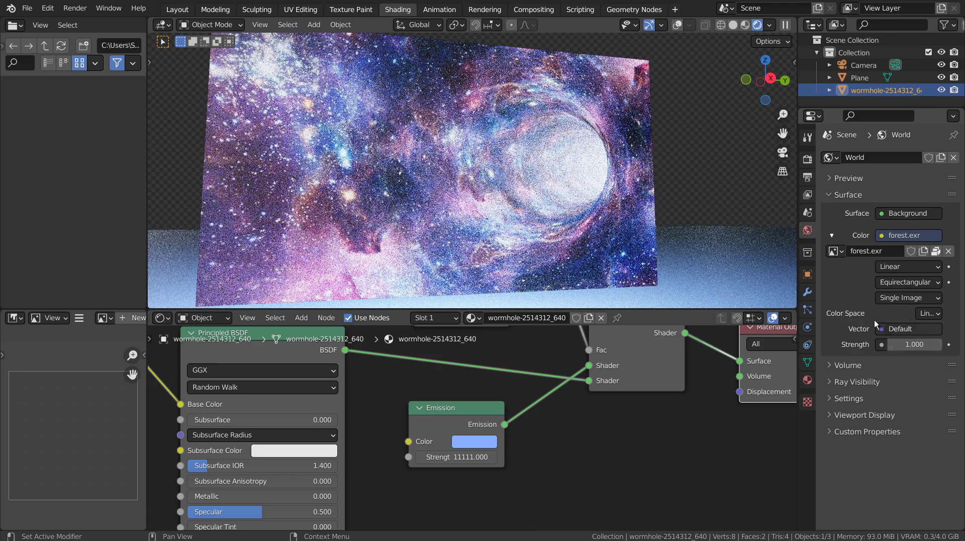
scroll(631, 199, down, 5)
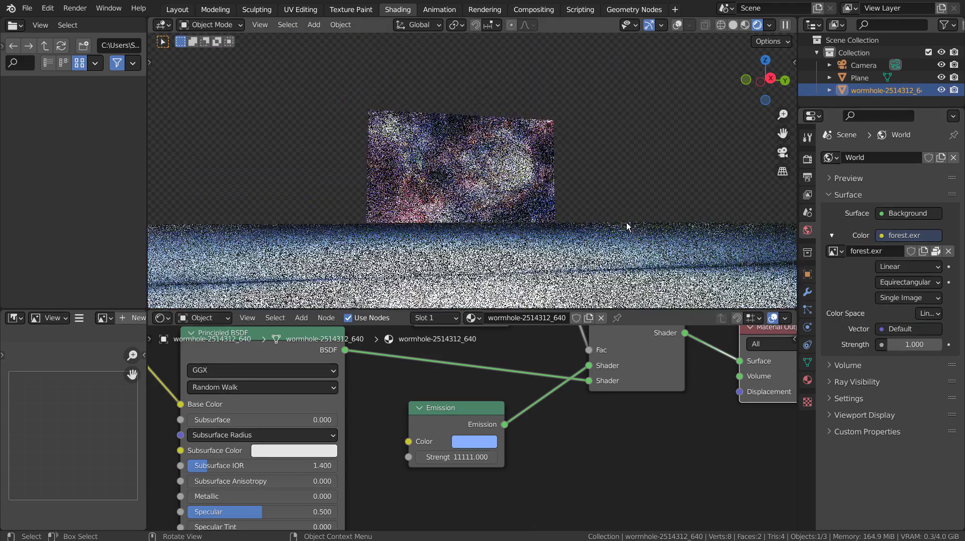
middle_drag(630, 197, 590, 246)
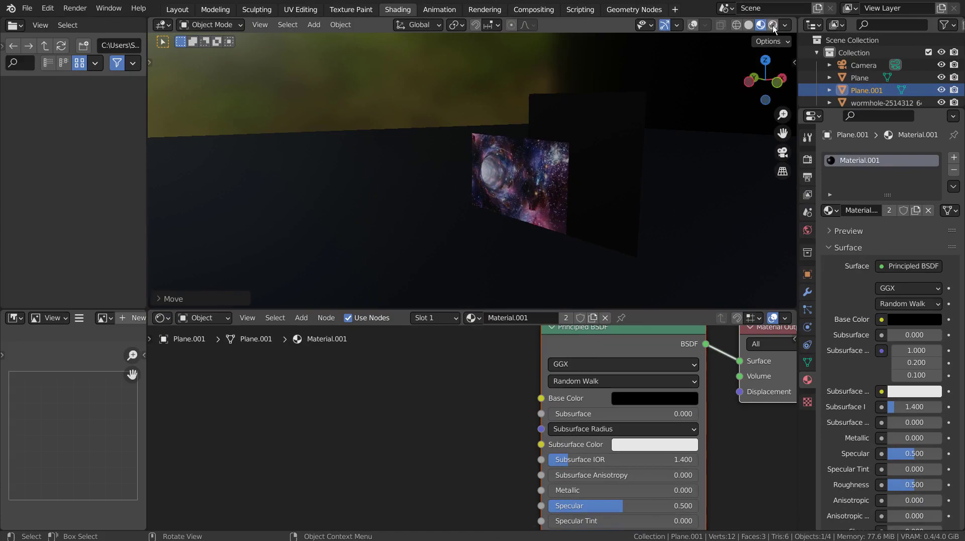
In Rendered shading, orbit around the image plane and dark Plane.001 panel, then select the floor.
click(772, 25)
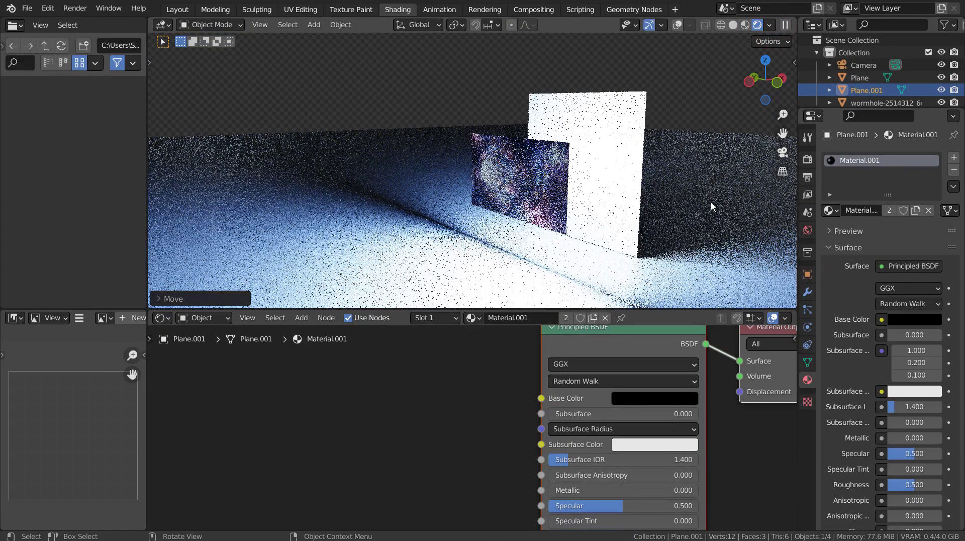
scroll(710, 202, up, 6)
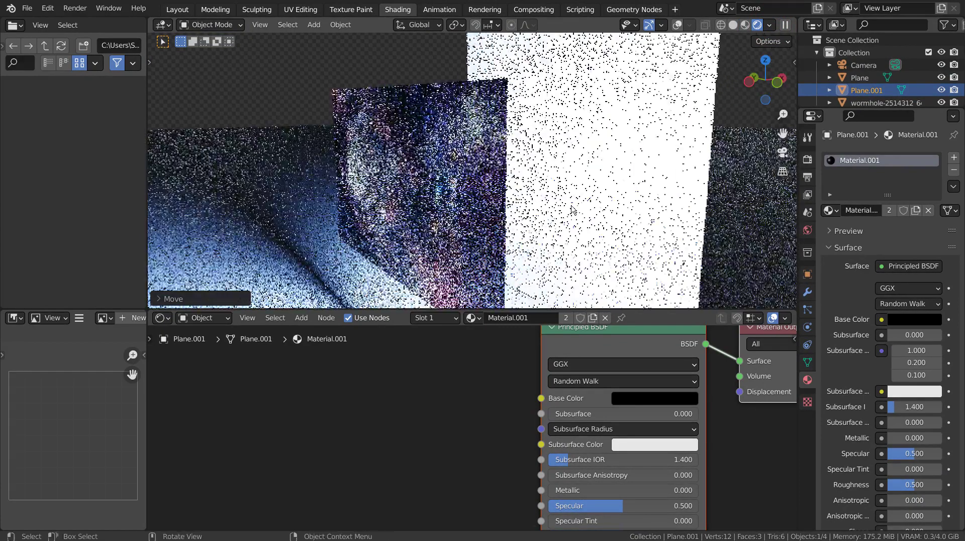
middle_drag(571, 209, 502, 212)
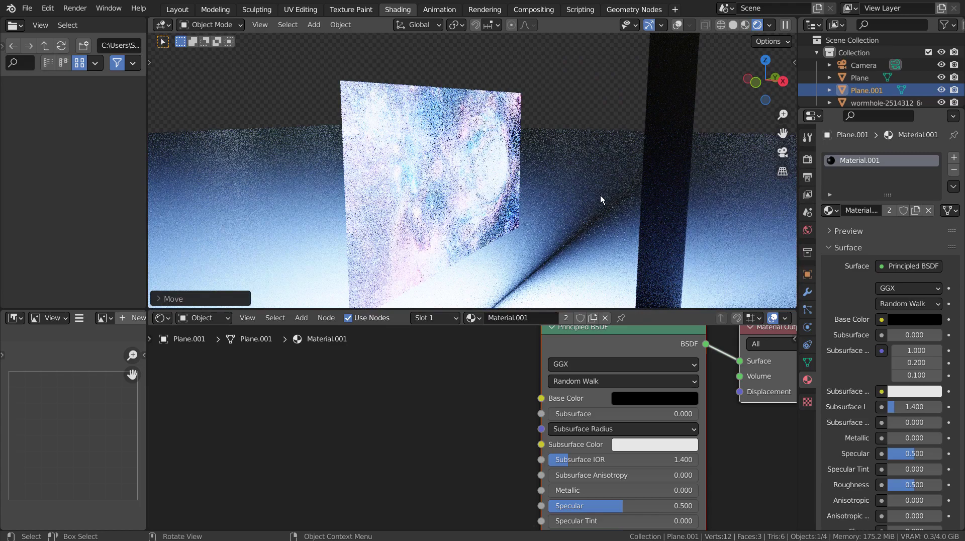
middle_drag(510, 186, 626, 217)
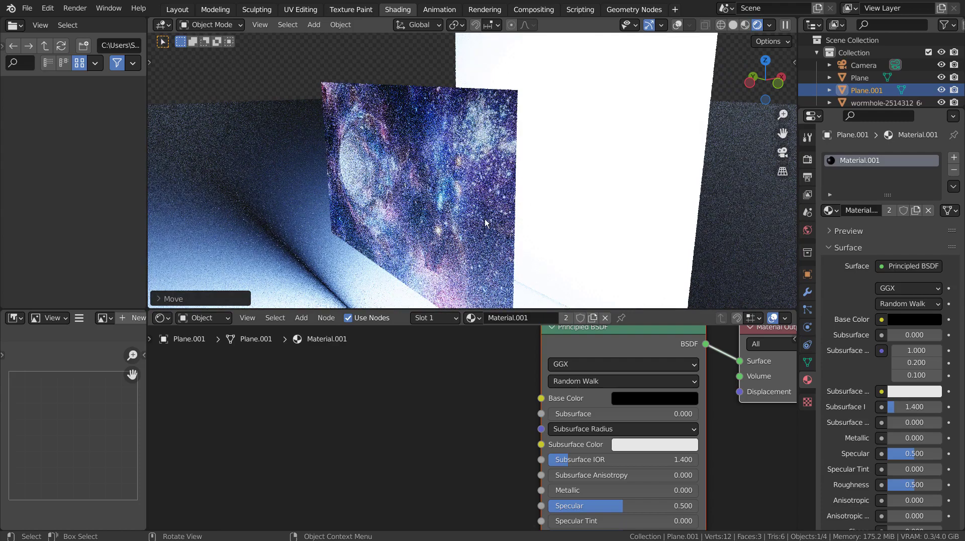
middle_drag(492, 219, 428, 217)
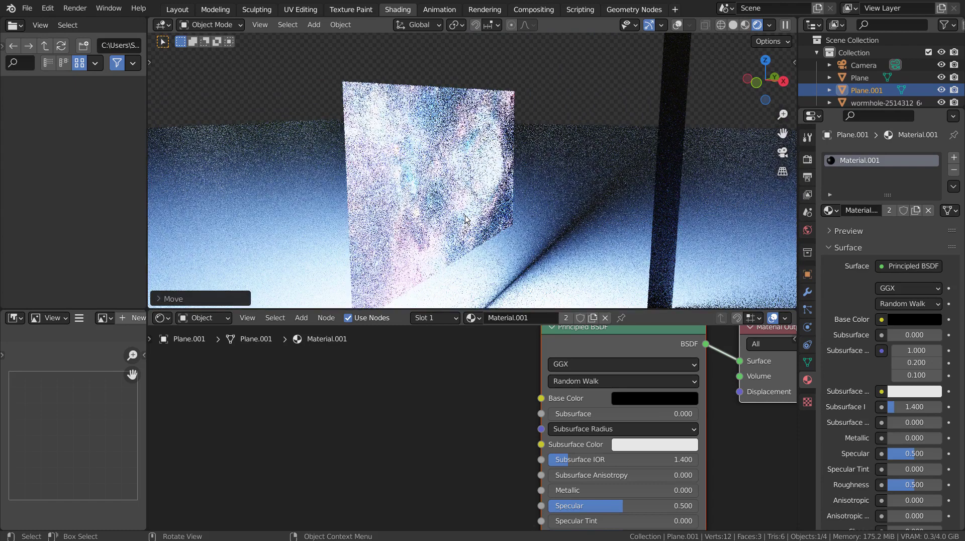
click(670, 190)
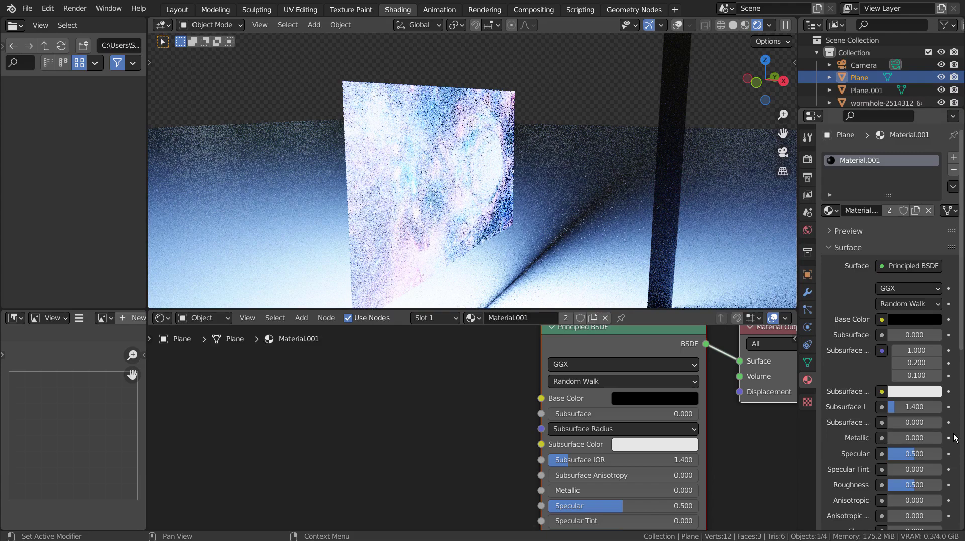
drag(920, 453, 894, 454)
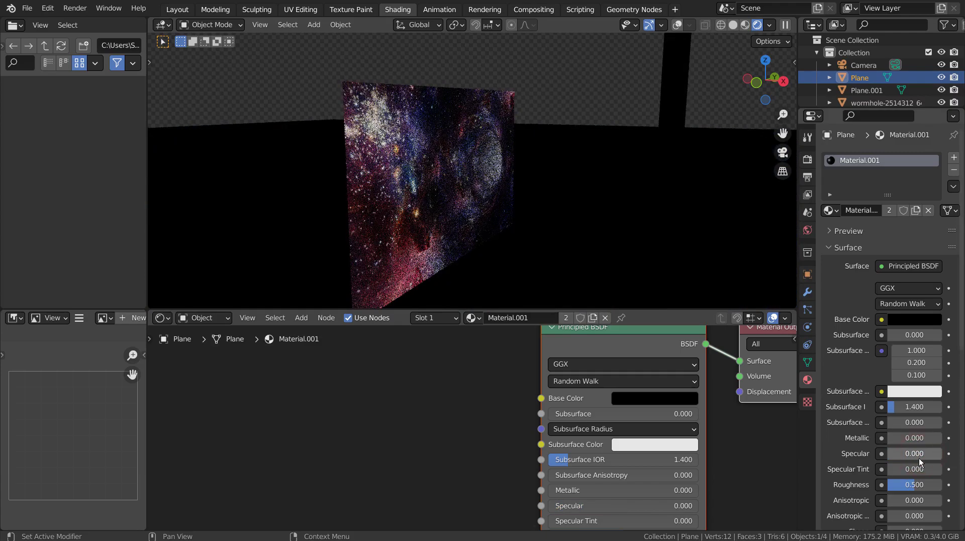
drag(912, 456, 887, 455)
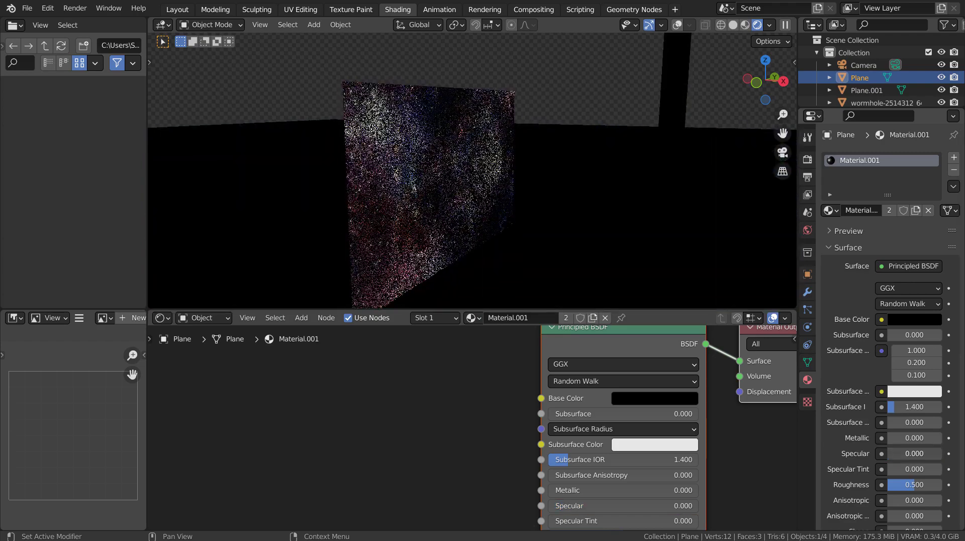
click(888, 455)
text(.5)
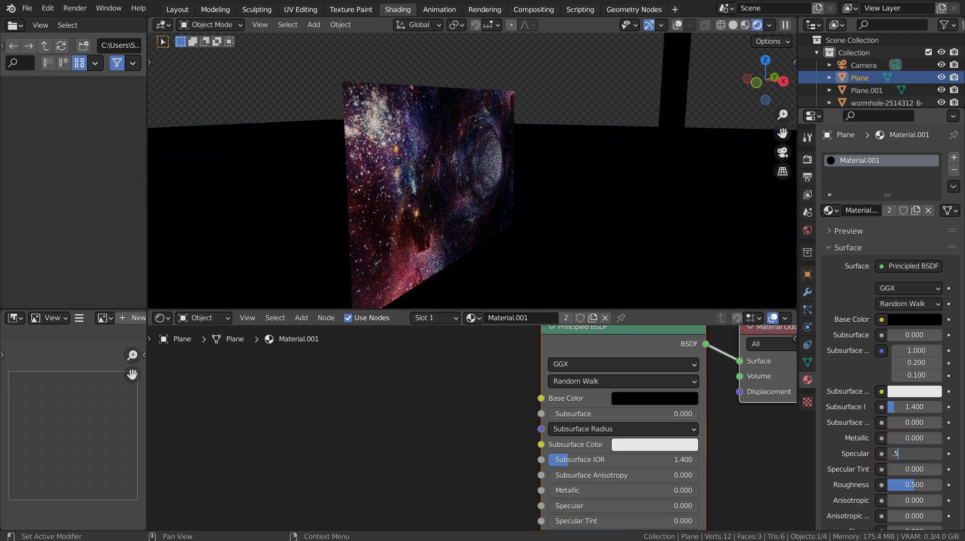
key(Return)
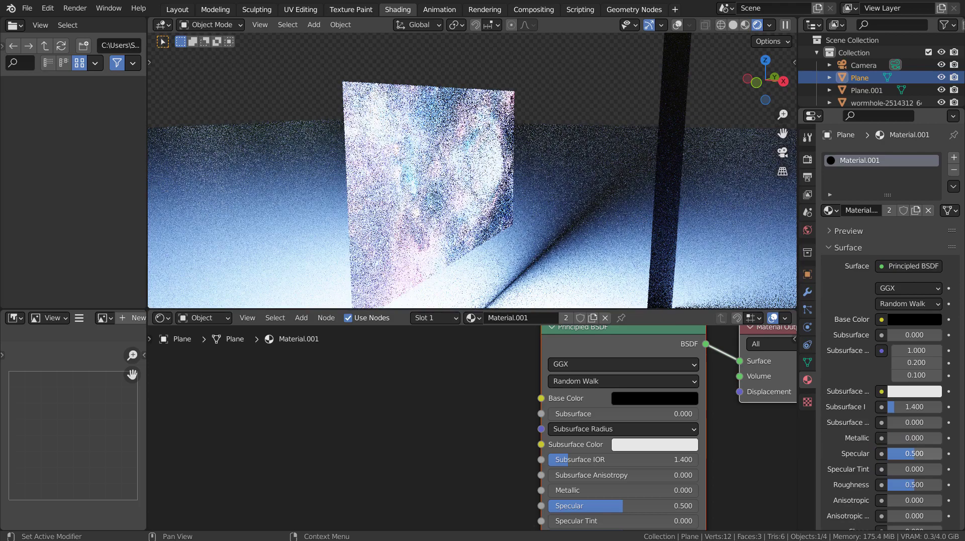
Delete the dark upright Plane.001, leaving the camera, floor plane and image plane.
click(661, 212)
key(x)
click(661, 212)
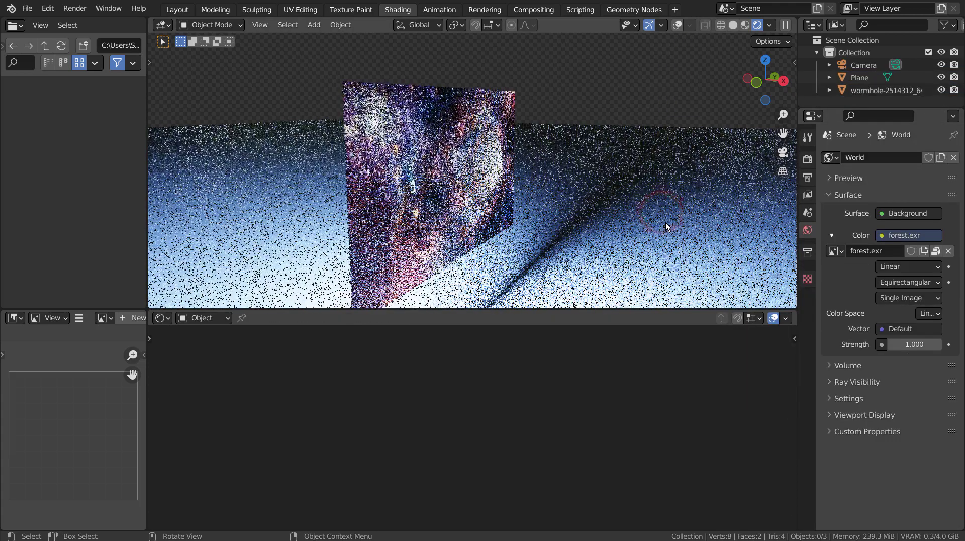